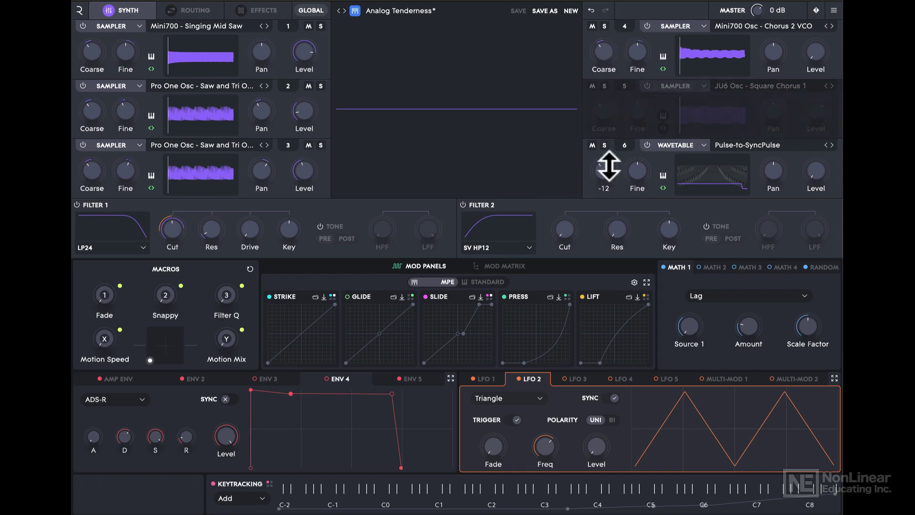
Check oscillator 6's engine choices, tour Routing and Synth, then show the EQ/Model Delay/Big Reverb rack
click(676, 145)
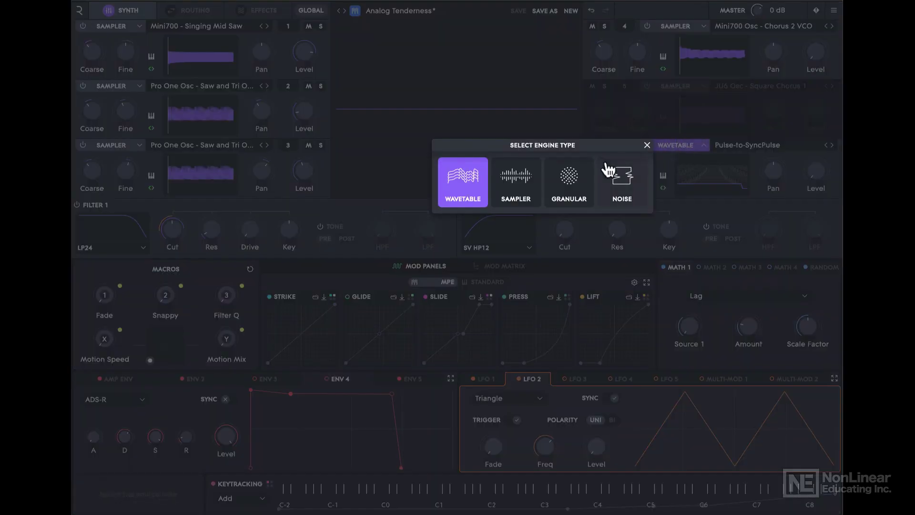
click(648, 148)
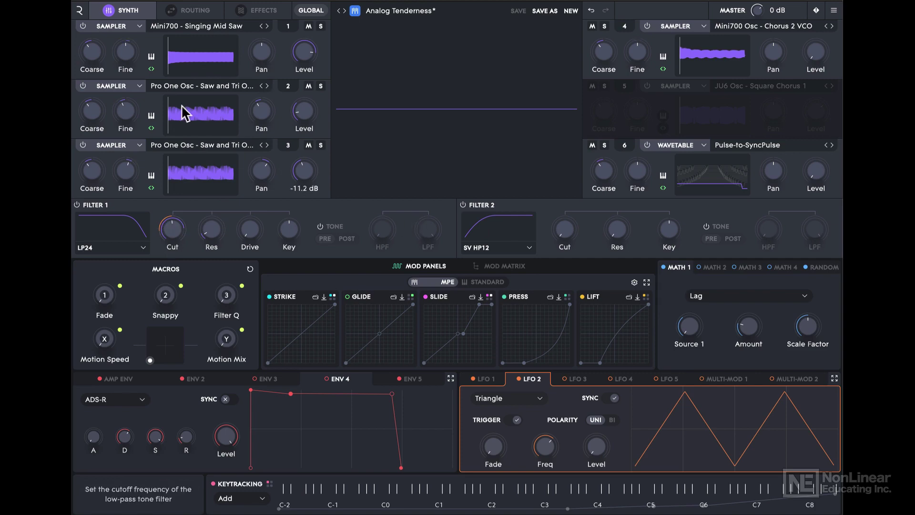
click(202, 18)
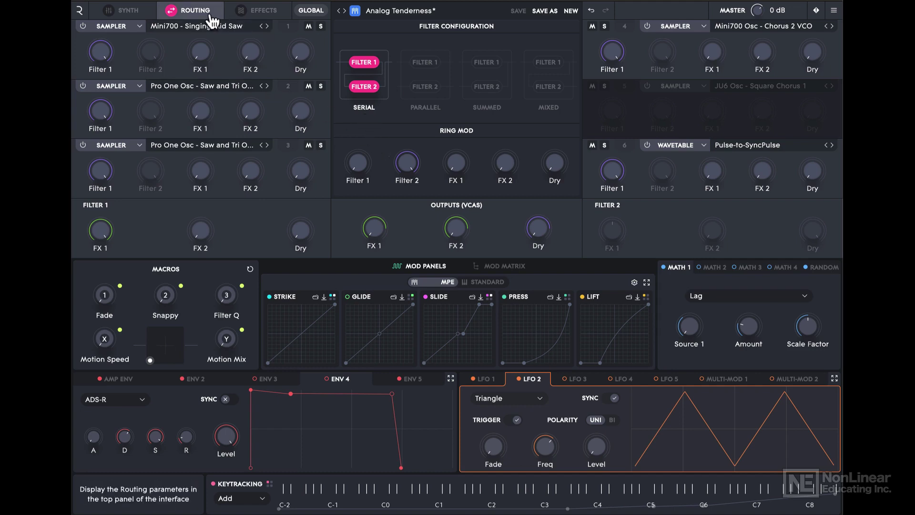
click(143, 13)
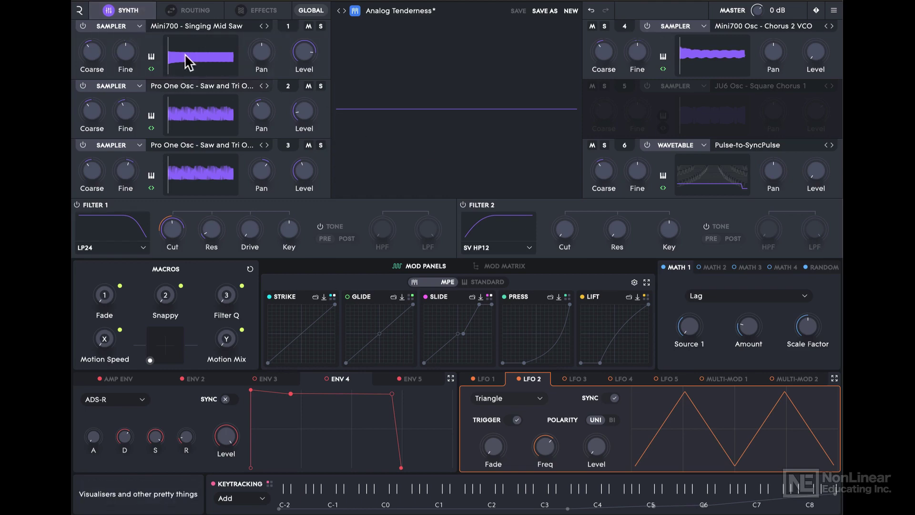
click(192, 13)
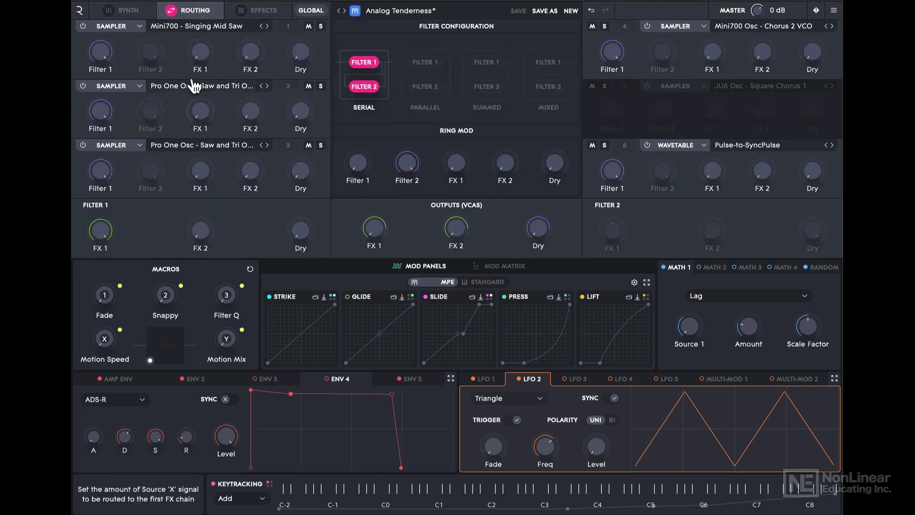
click(259, 13)
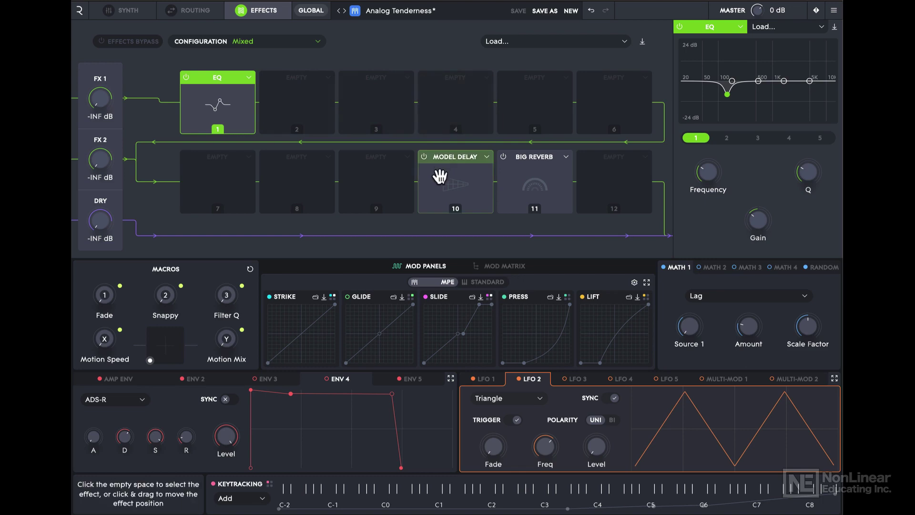
Drag Model Delay from slot 10 to slot 3, view the EQ settings, then open Global settings
drag(439, 178, 387, 107)
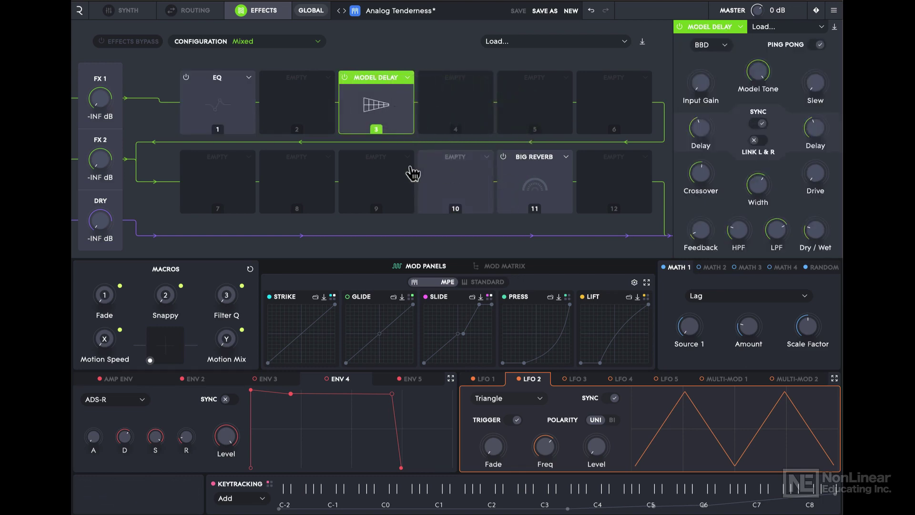
click(397, 174)
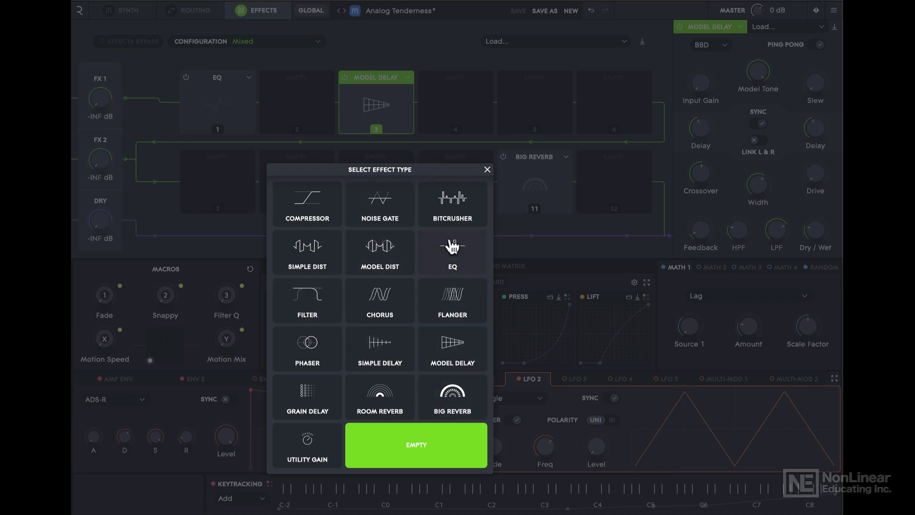
click(487, 172)
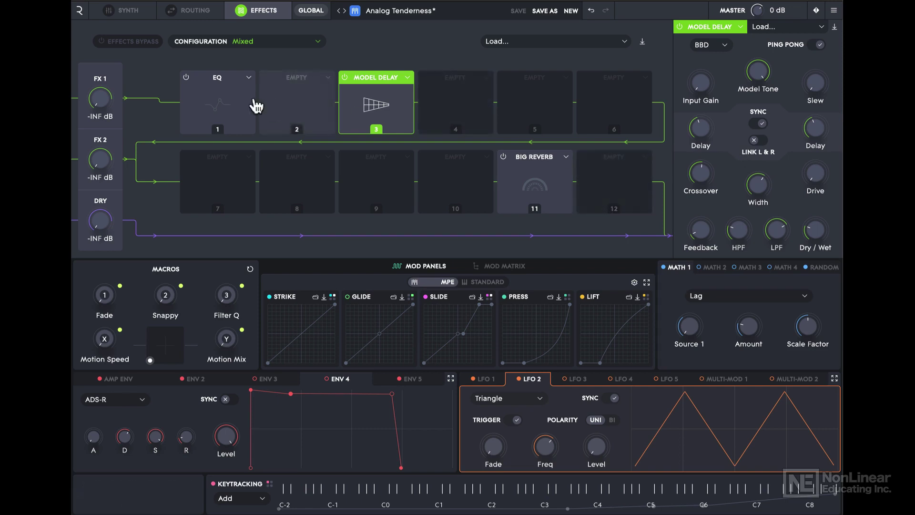
click(218, 95)
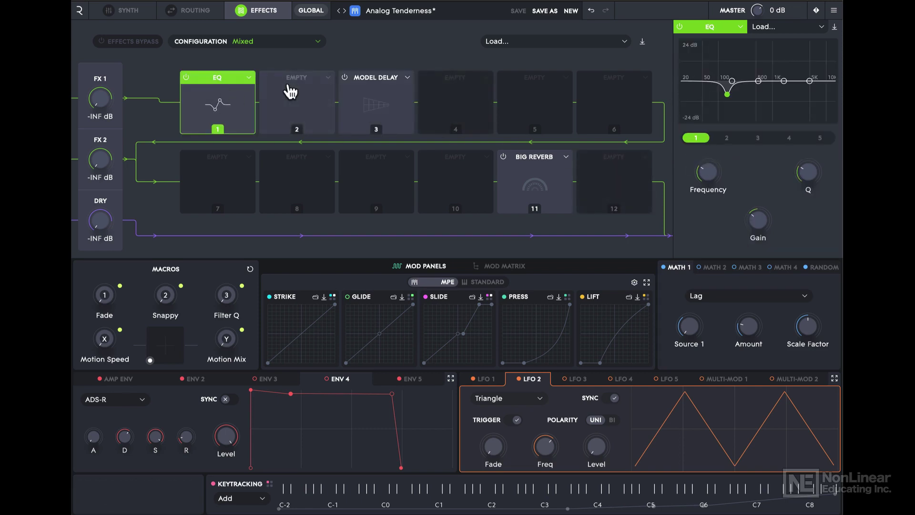
click(312, 16)
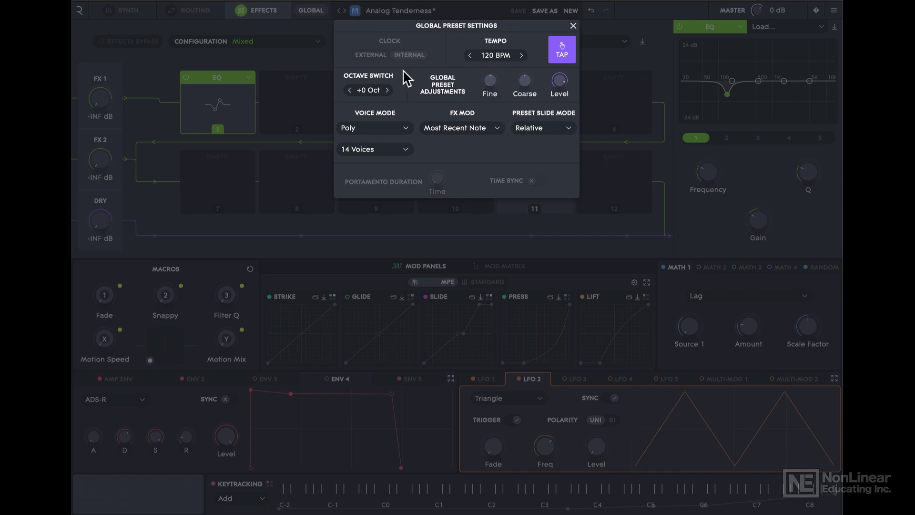
Close Global Preset Settings and open the browser showing the 90s Electronica playlist
click(573, 27)
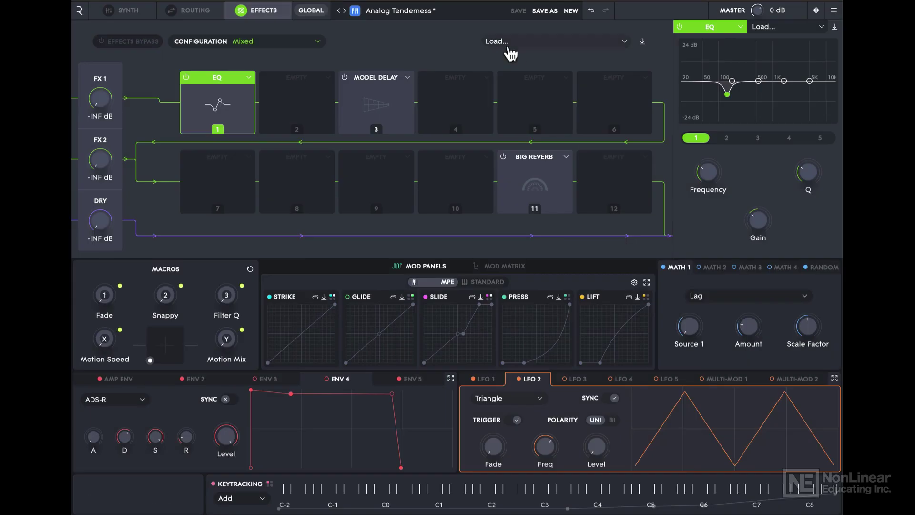
click(437, 14)
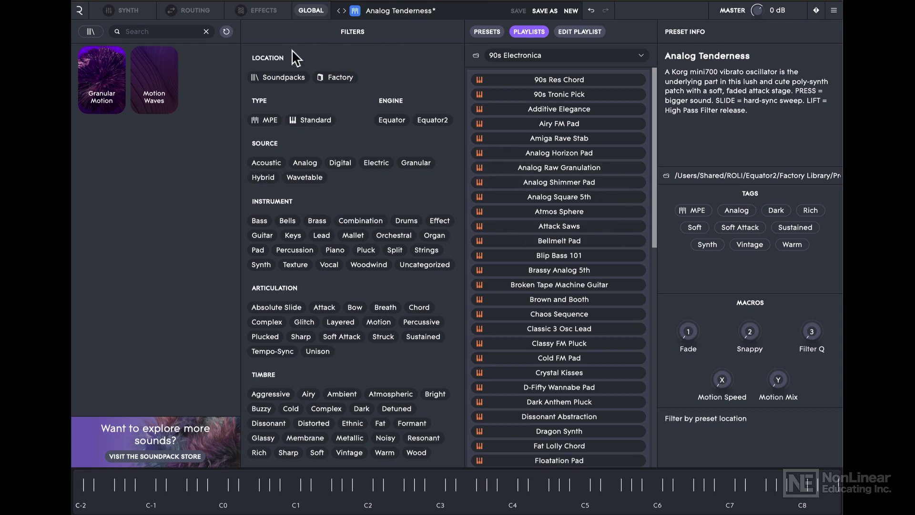
Return to the synth page with the Analog Tenderness oscillators, filters and macros
click(133, 12)
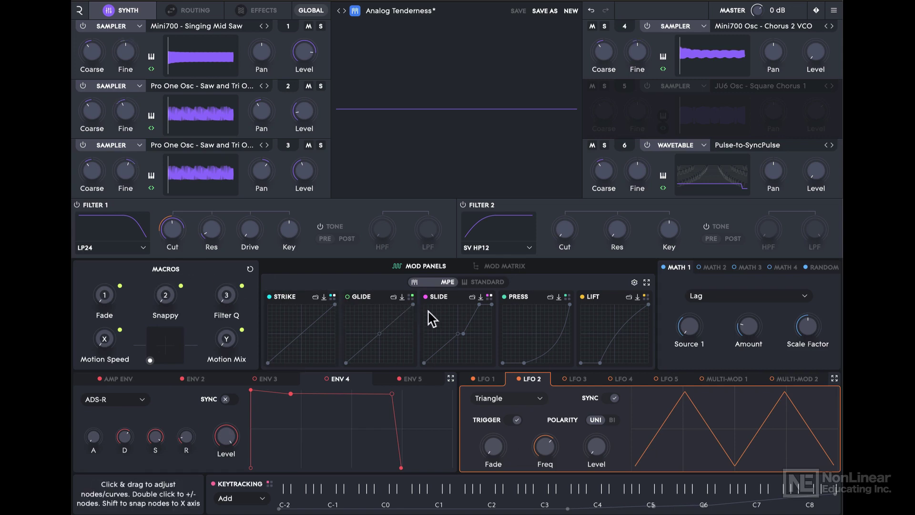
Switch the Mod Panels curves from MPE to STANDARD sources like Velocity, Mod Wheel and Aftertouch
click(486, 283)
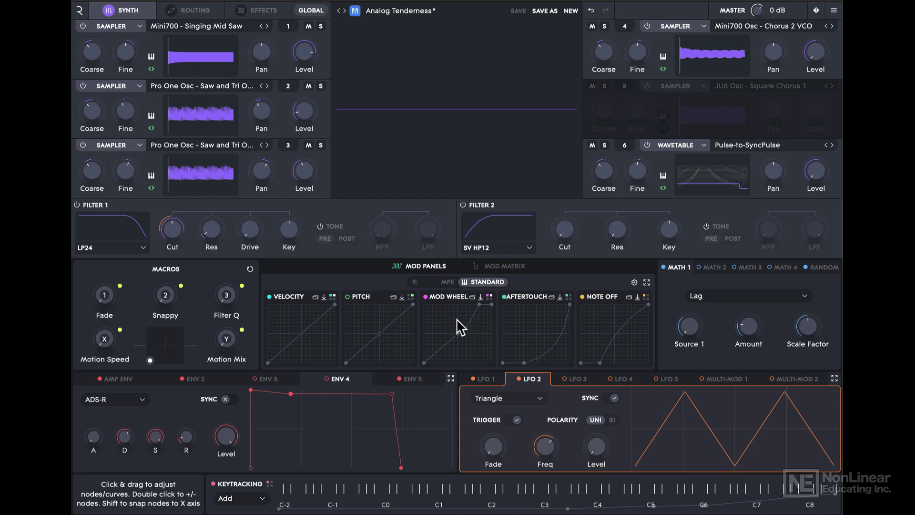
drag(457, 319, 459, 334)
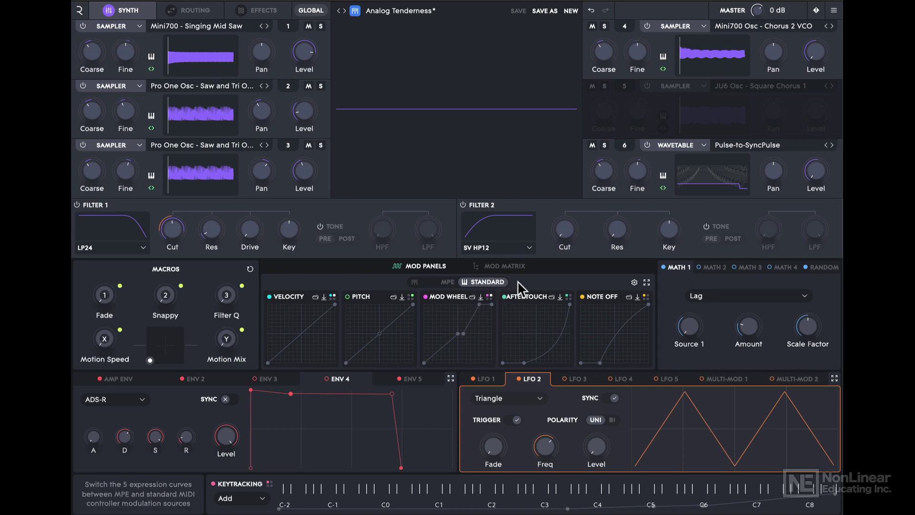
Open the mod matrix connections, clear the 'LFO' search filter, and go back to Mod Panels
click(498, 266)
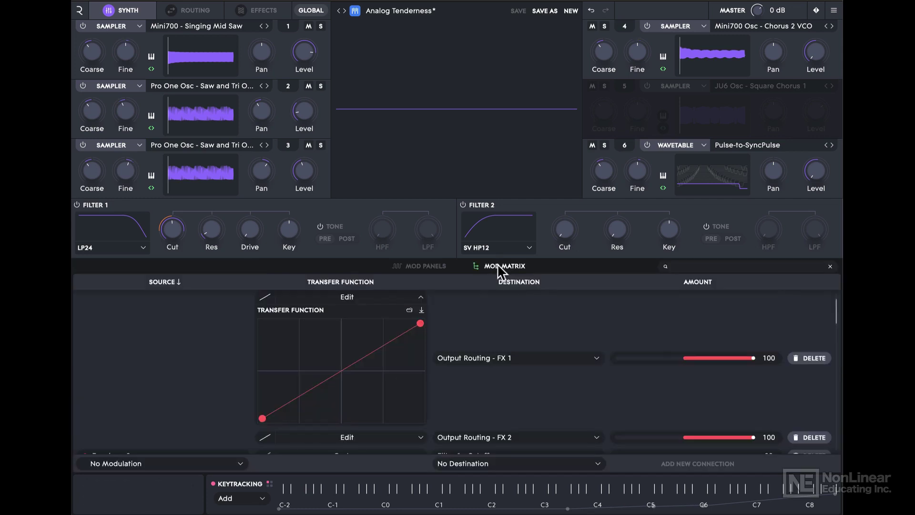
mouse_move(837, 307)
mouse_down()
mouse_move(835, 402)
mouse_move(833, 296)
mouse_up()
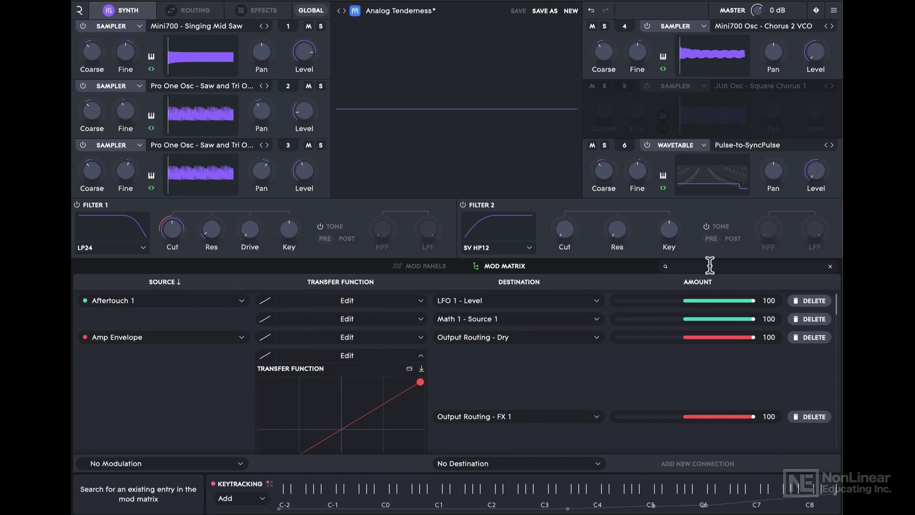
text(LFO)
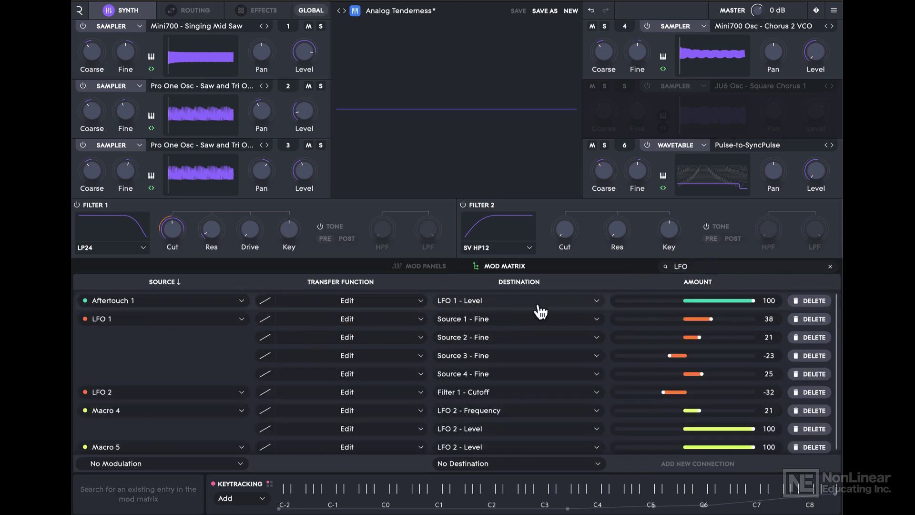
mouse_move(837, 325)
mouse_down()
mouse_move(835, 332)
mouse_move(834, 301)
mouse_up()
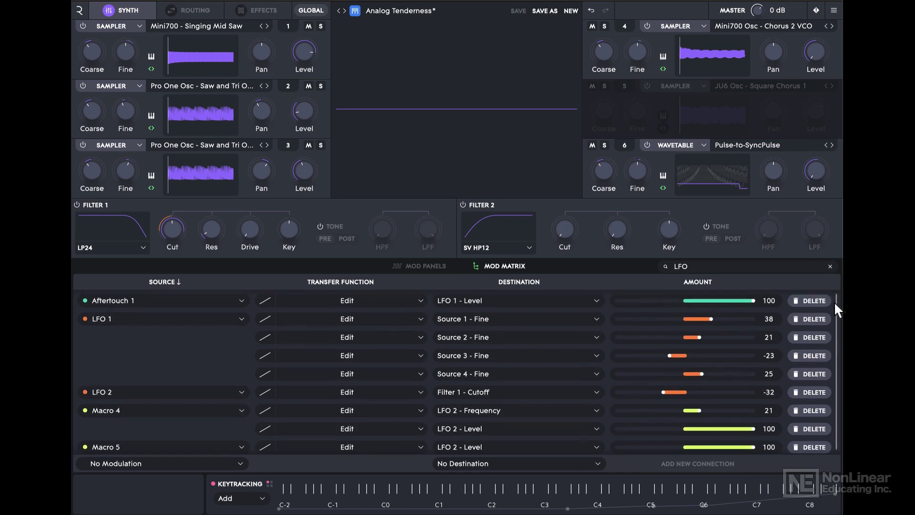
click(830, 267)
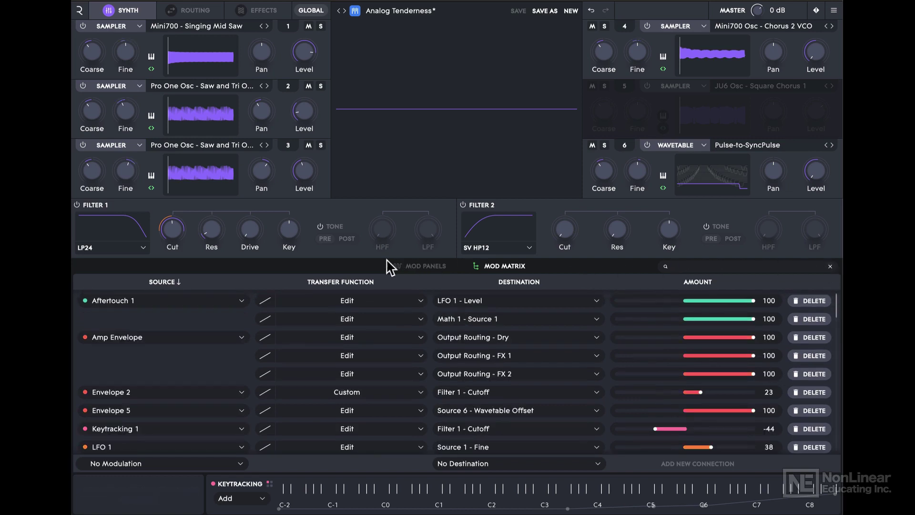
click(425, 268)
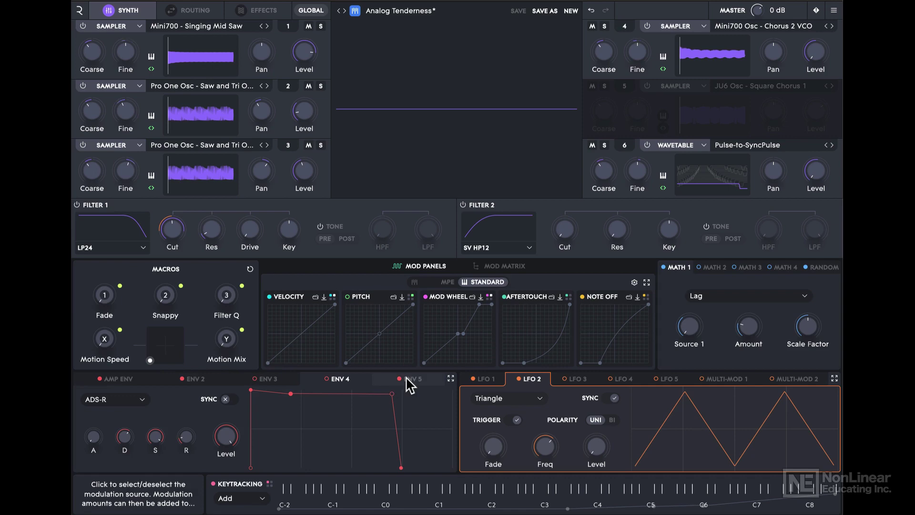
Expand and collapse the five-envelope view, then select the Multi-Mod 2 source
click(451, 378)
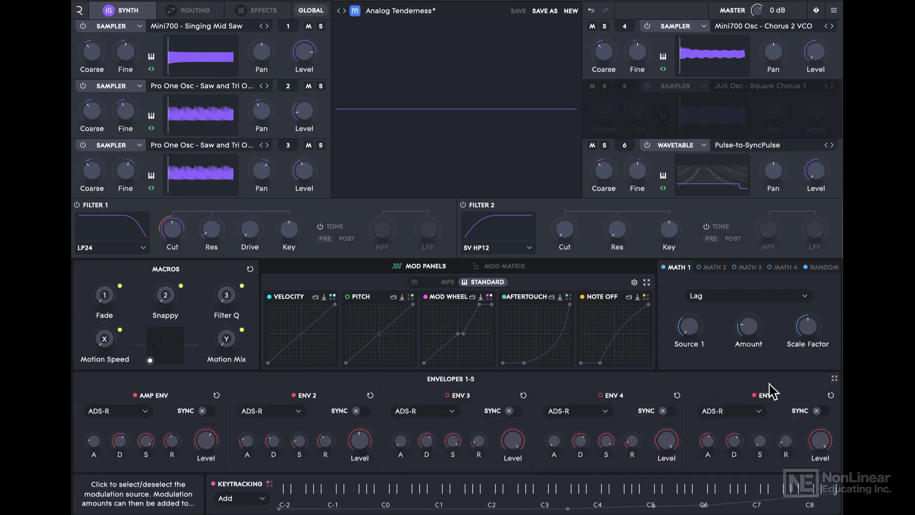
click(833, 380)
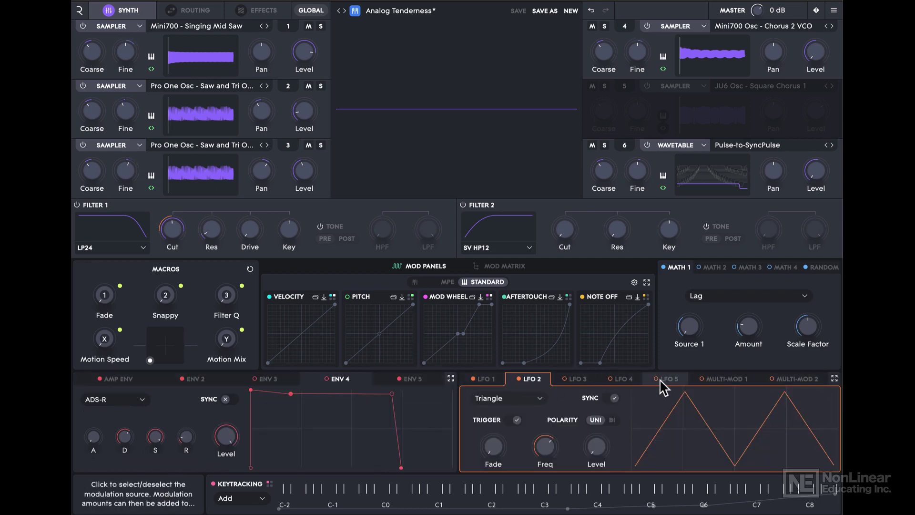
click(730, 380)
click(787, 380)
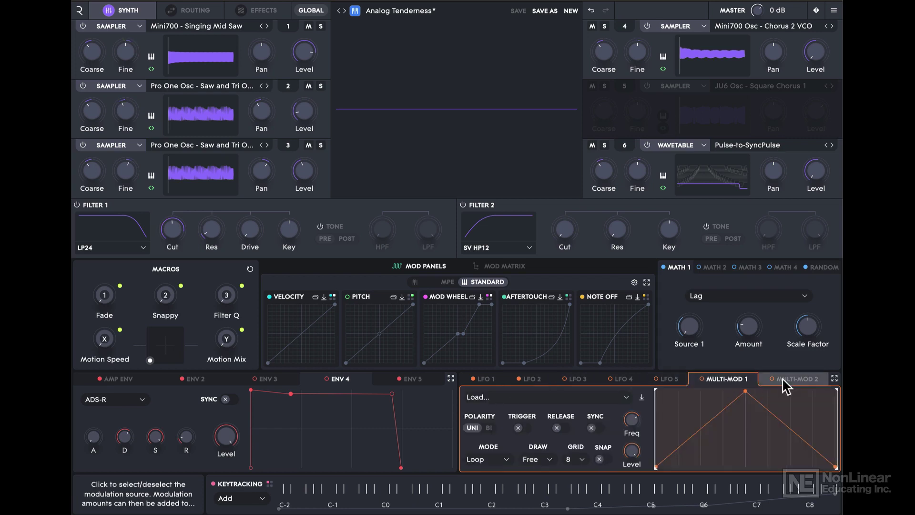
Switch to Multi-Mod 1 and expand then collapse its full-width view
click(727, 377)
click(798, 378)
click(723, 377)
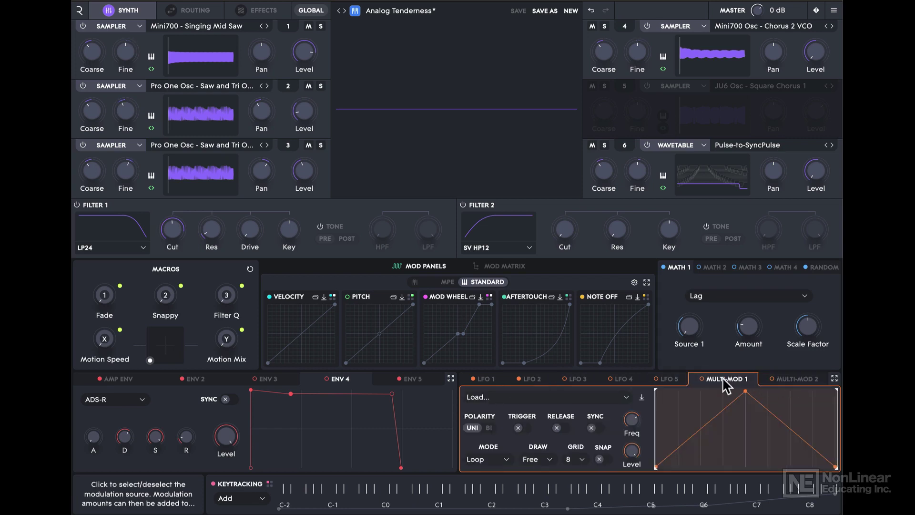
click(834, 379)
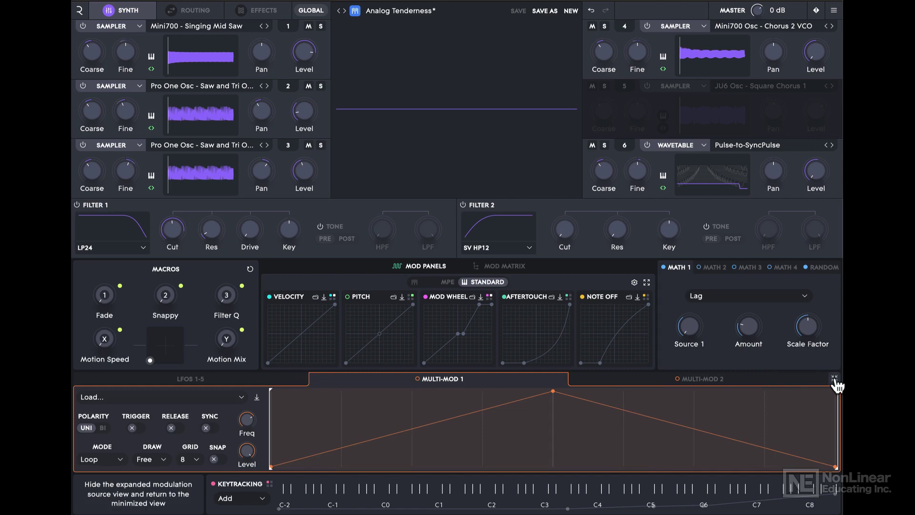
click(835, 379)
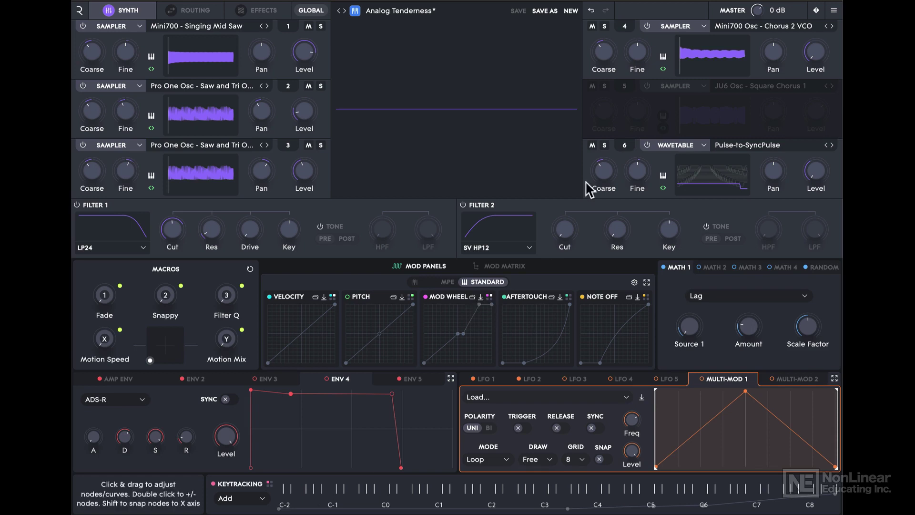
drag(757, 12, 759, 15)
double_click(757, 12)
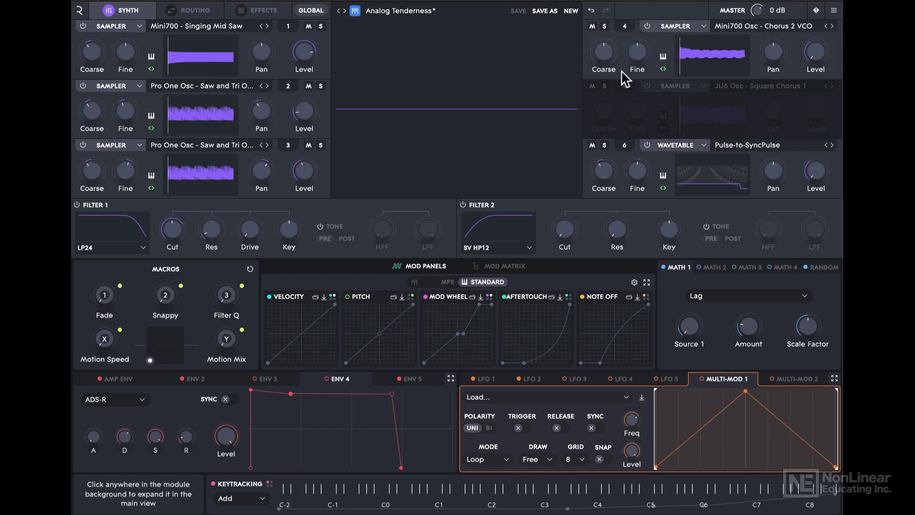
click(591, 10)
click(605, 11)
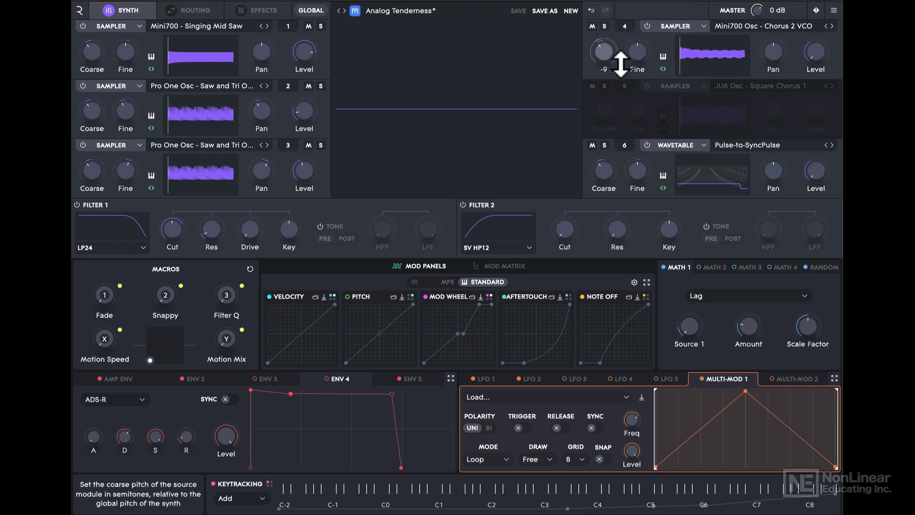
key(ctrl+z)
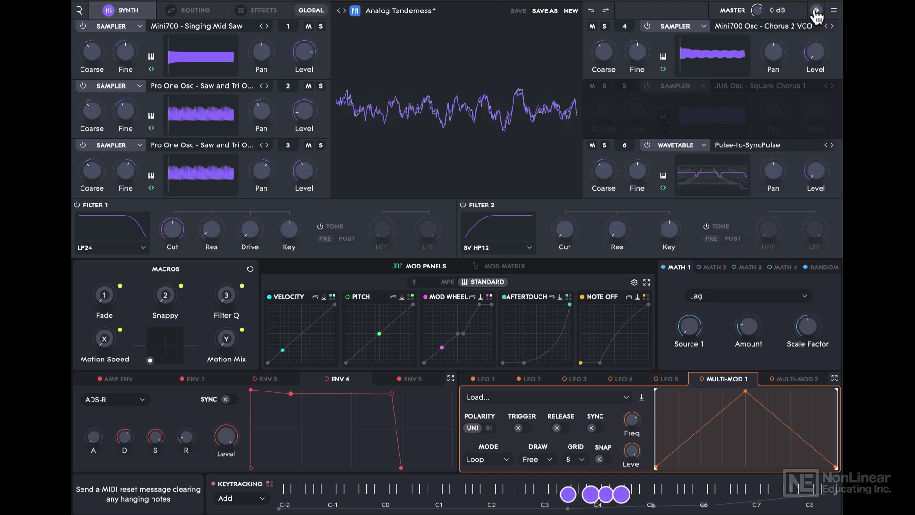
Send a MIDI panic reset and drag the amp envelope's release node right to lengthen it
click(816, 15)
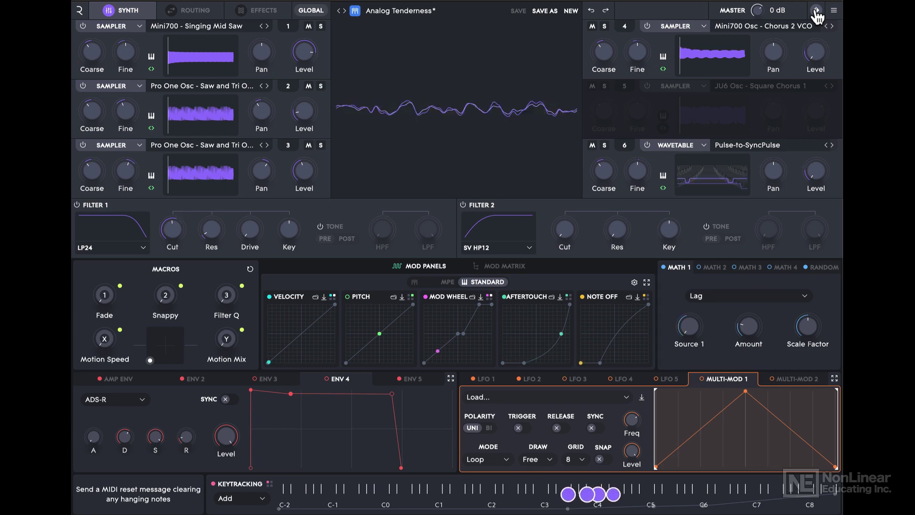
click(134, 377)
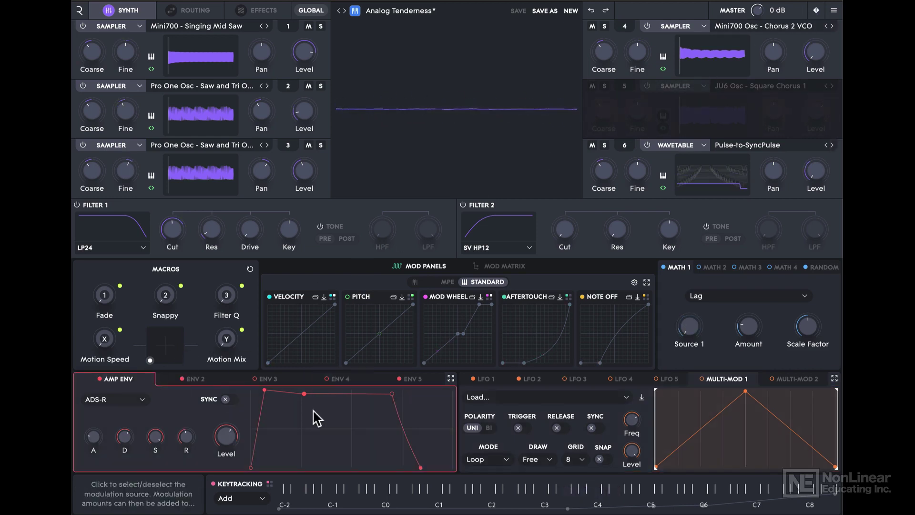
drag(424, 466, 444, 468)
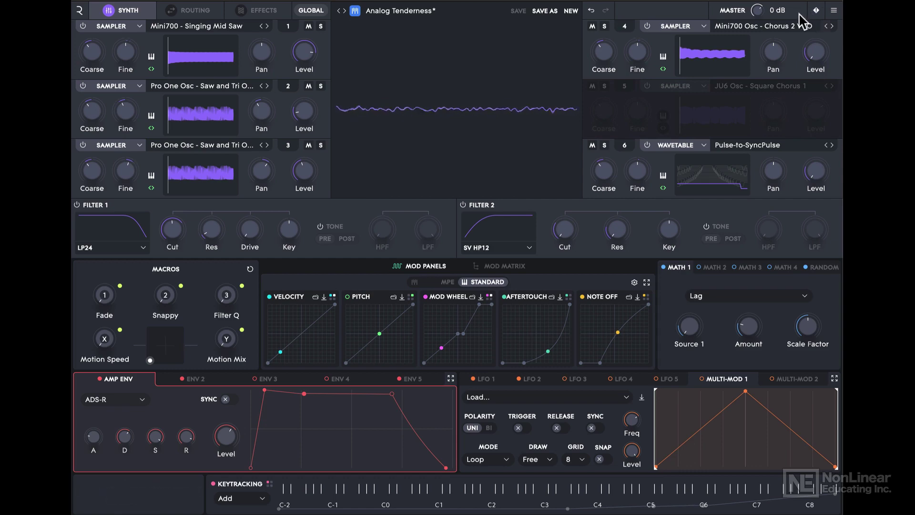
click(834, 11)
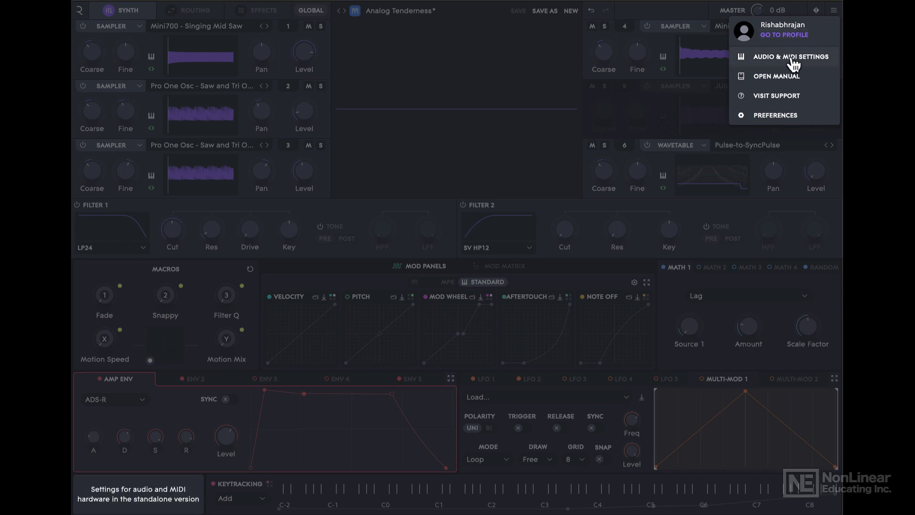
click(786, 120)
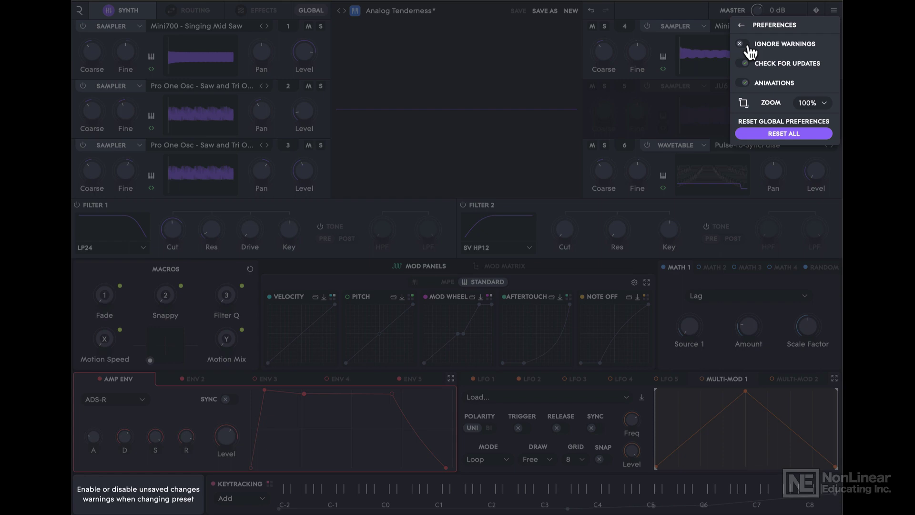
click(648, 11)
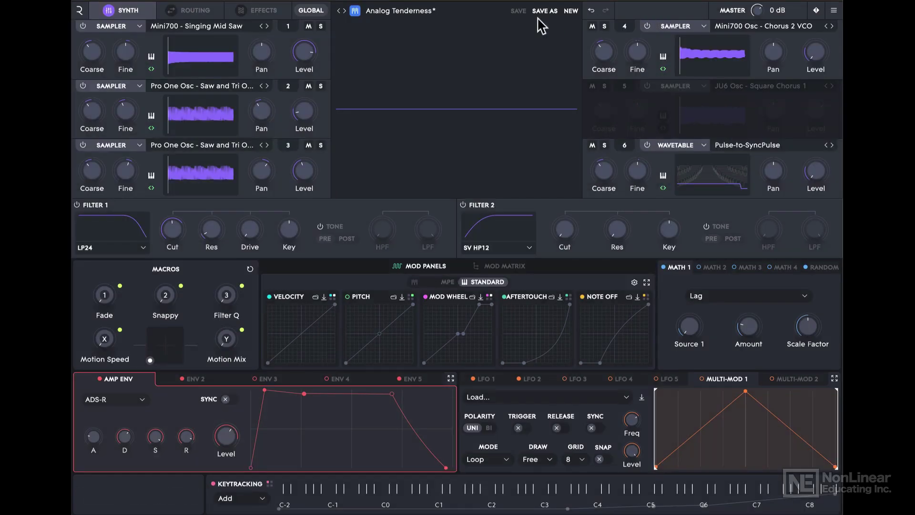